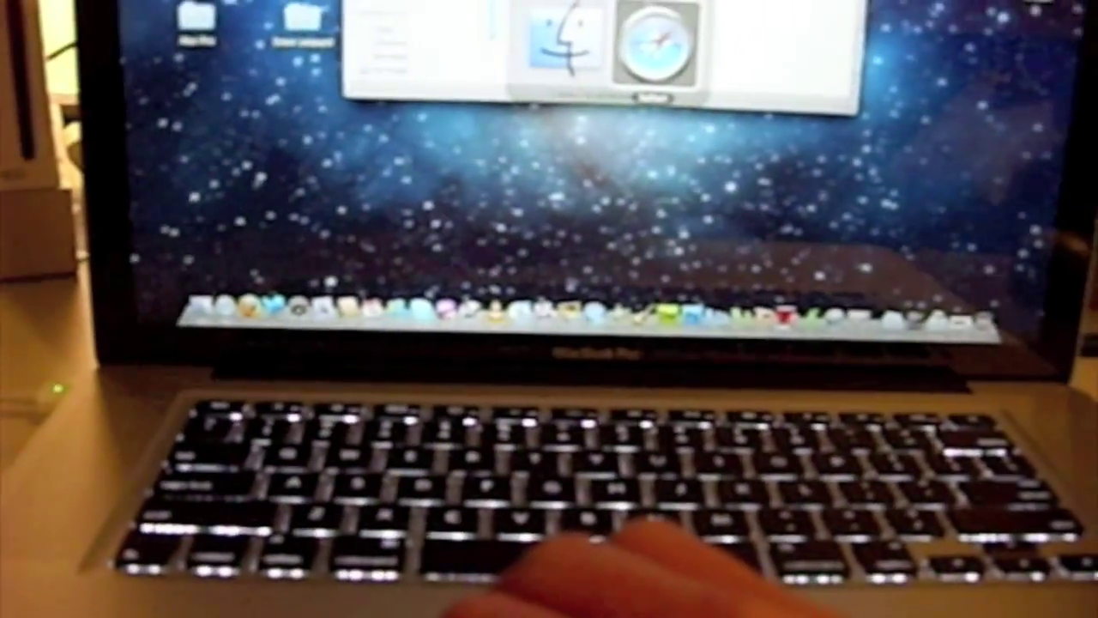
key("super+Tab")
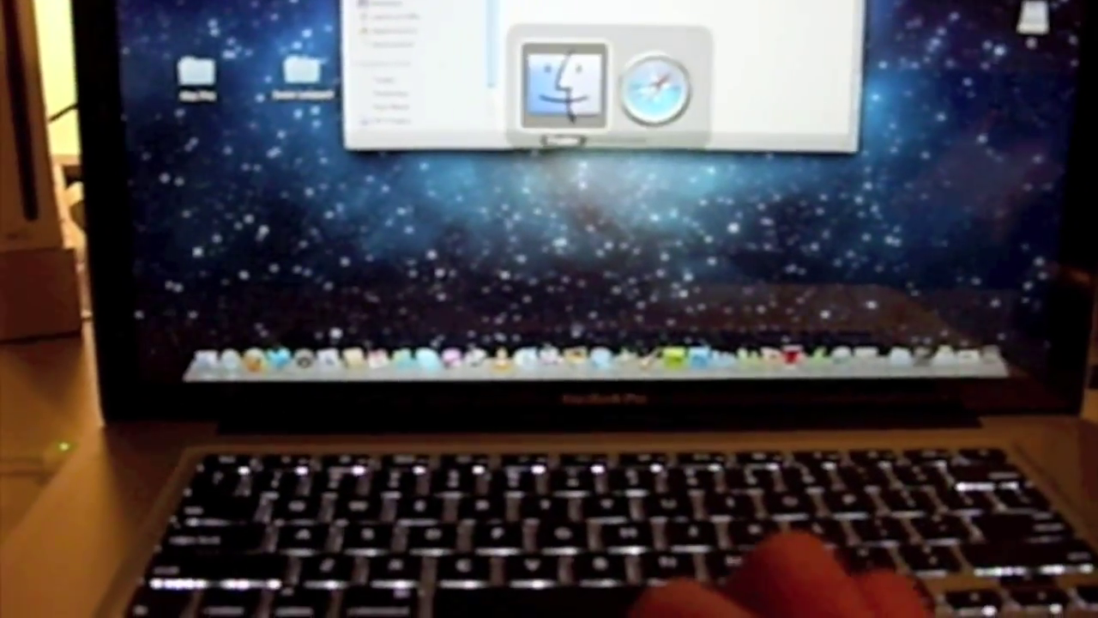
key("super+Tab")
key("super+Tab")
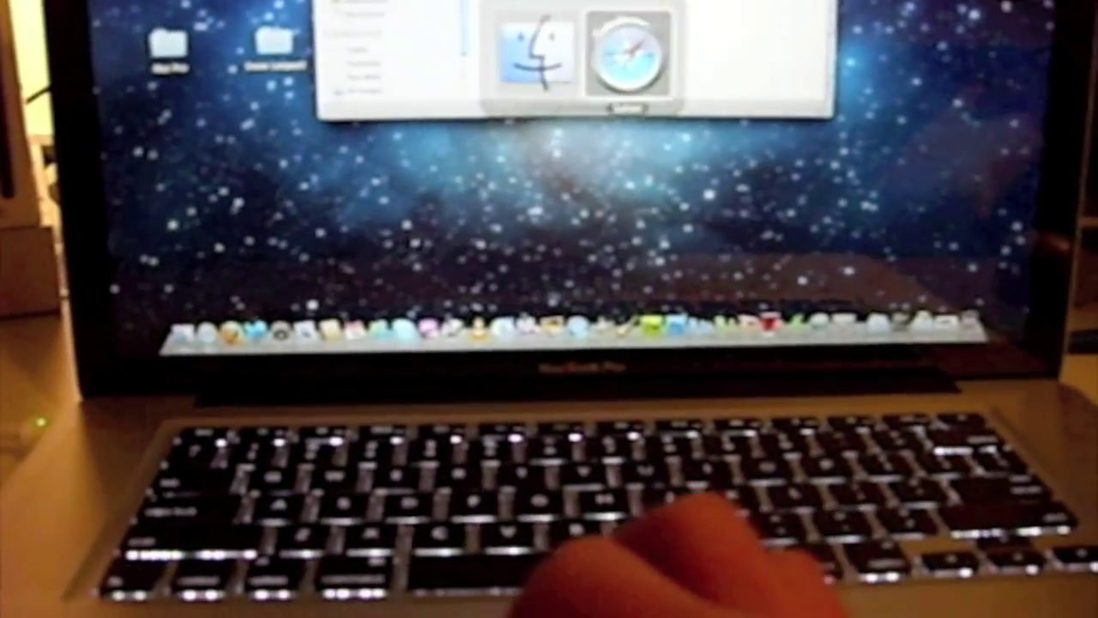
right_click(580, 178)
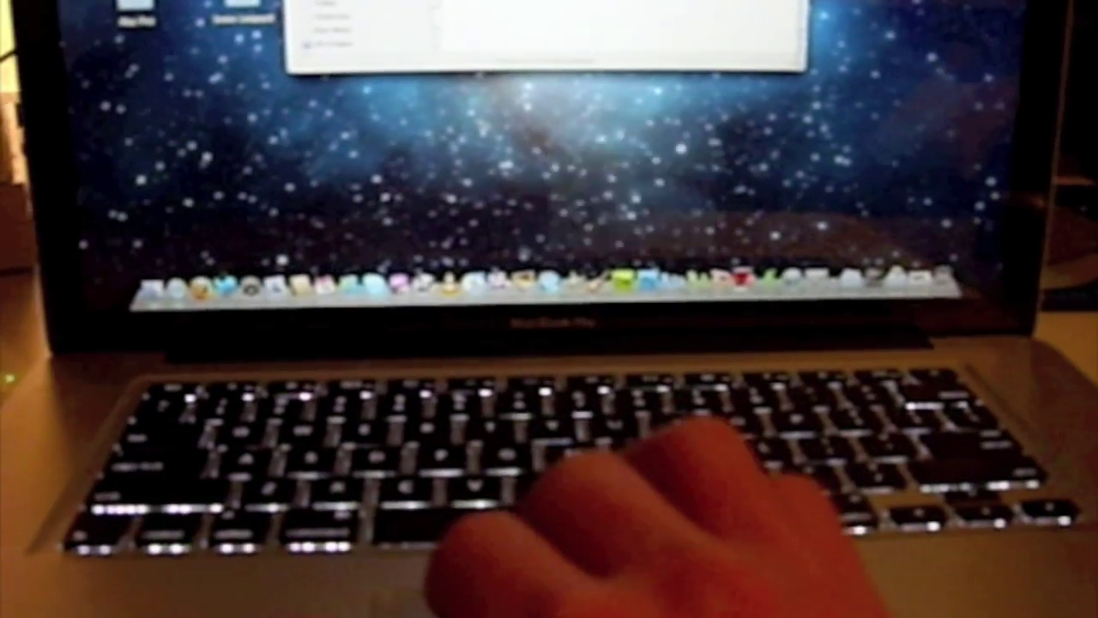
right_click(483, 112)
left_click(482, 112)
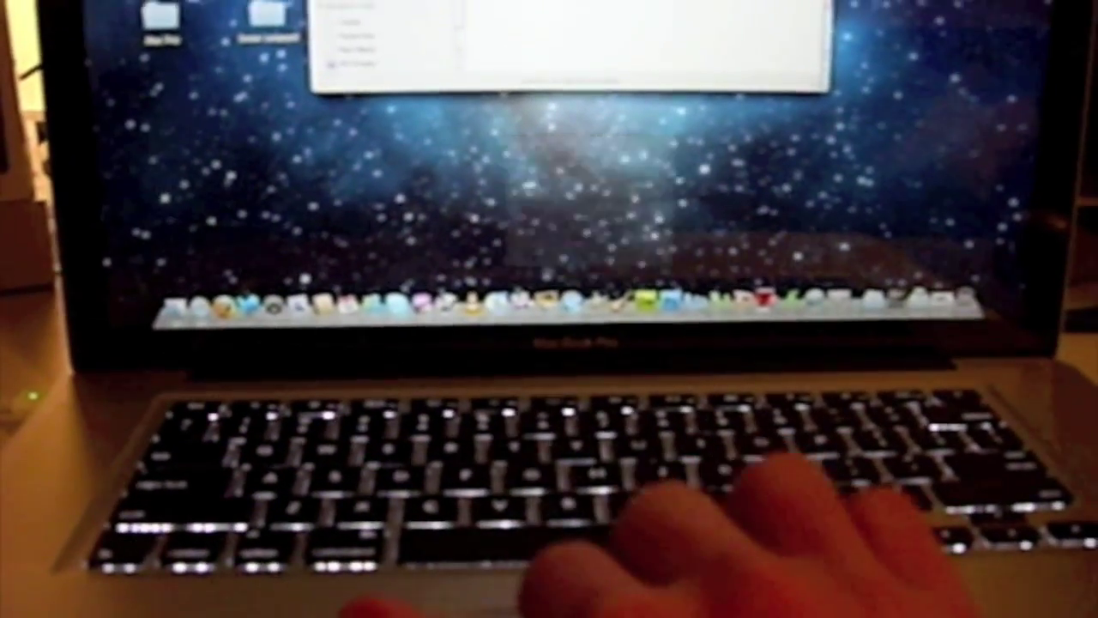
key("super+Tab")
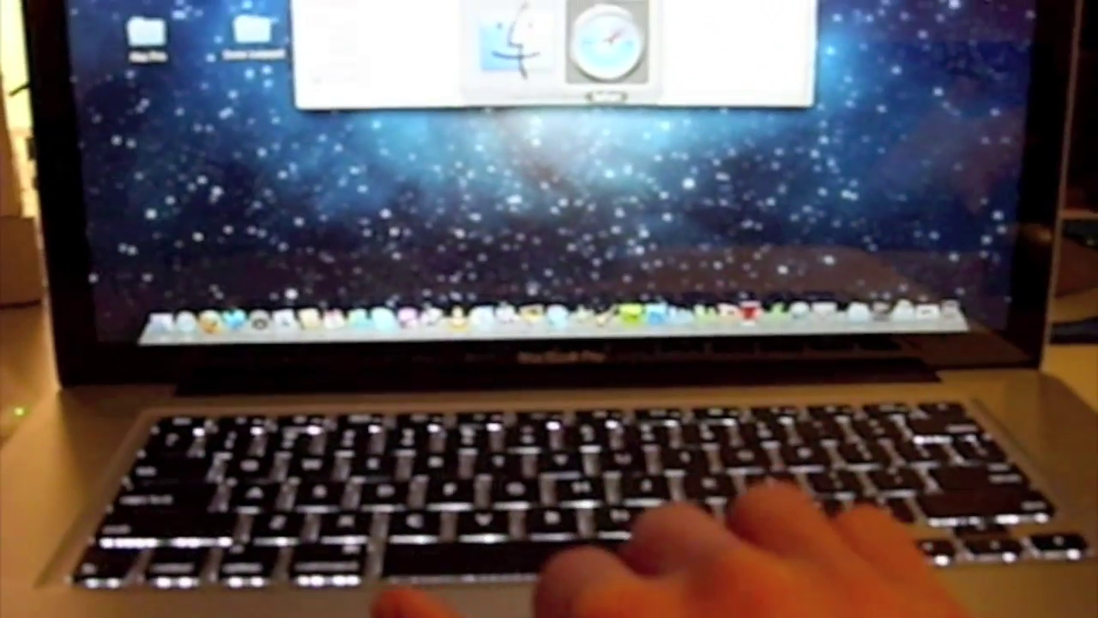